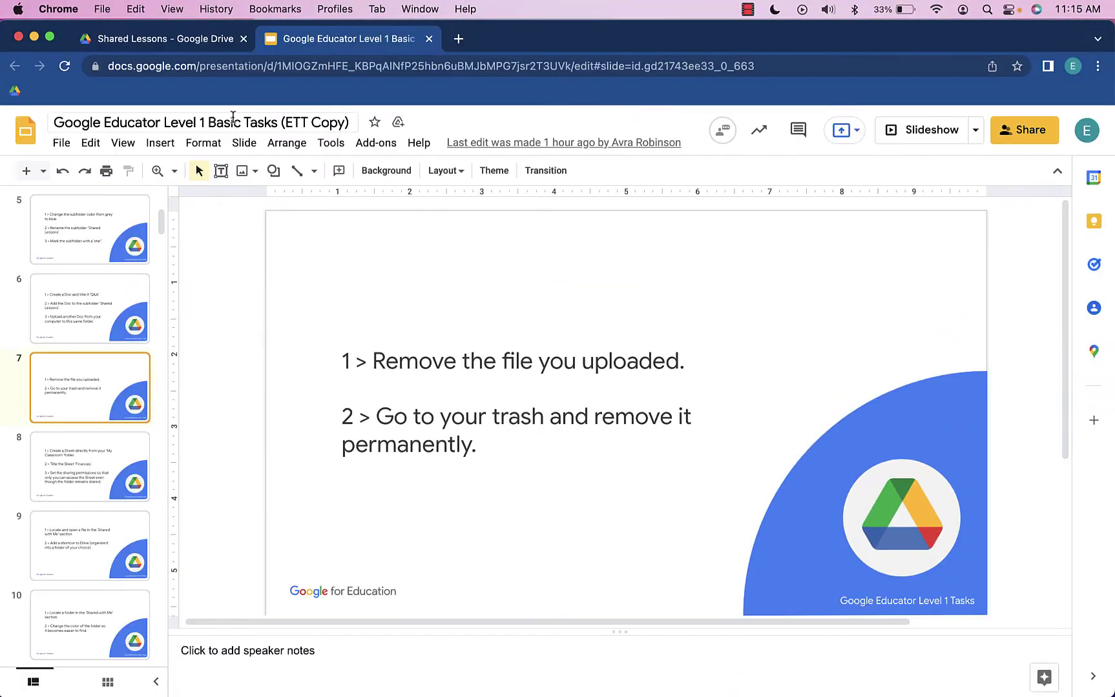
Select Feedback for MicroCredentials.docx in Shared Lessons and choose Remove from the toolbar
click(175, 38)
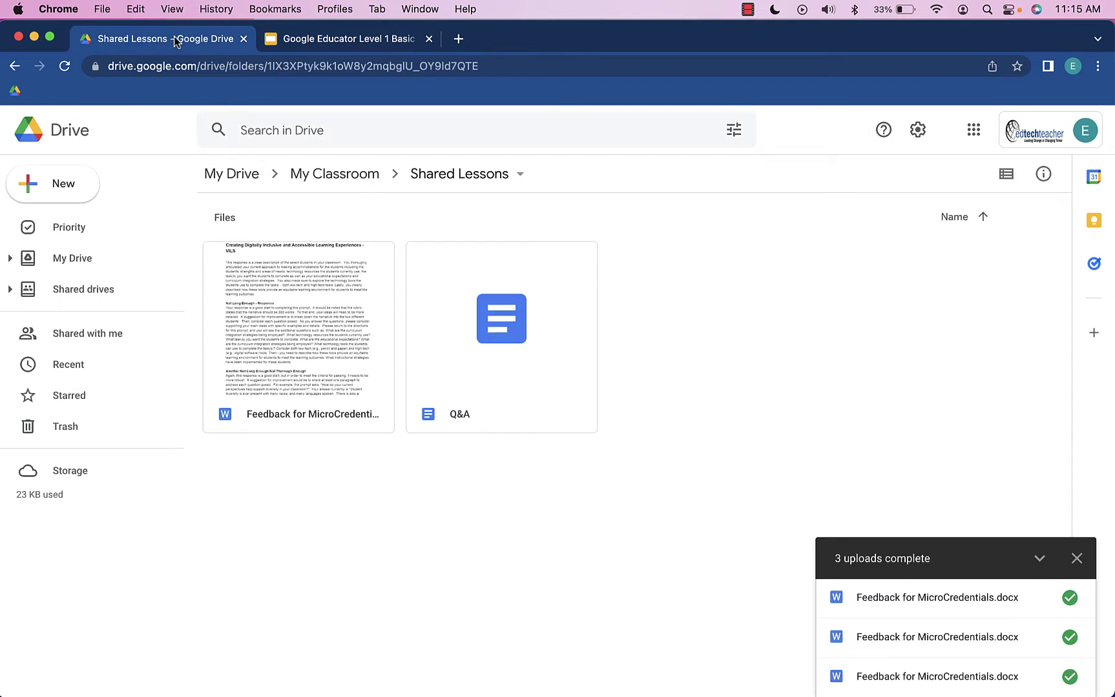
click(282, 328)
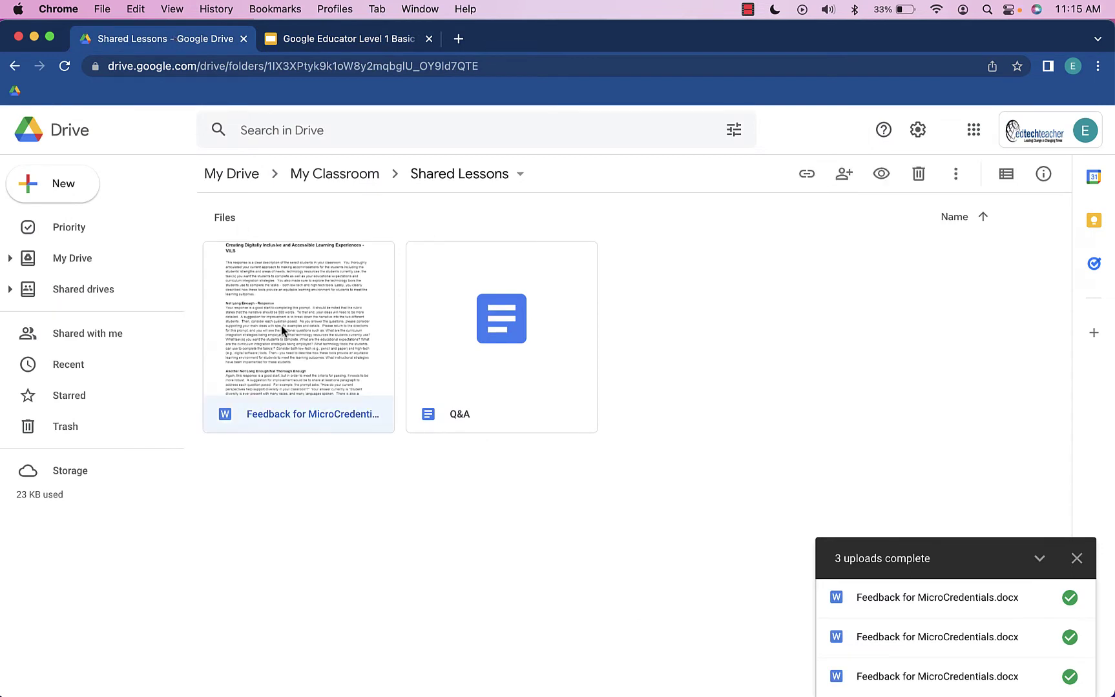
right_click(281, 326)
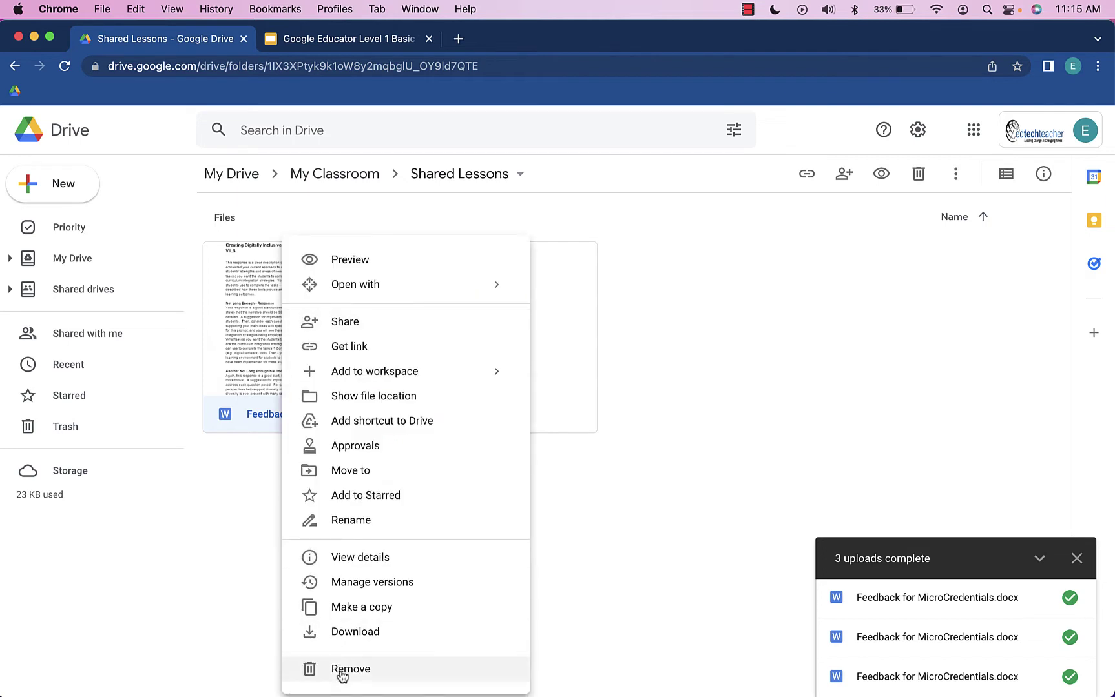
click(684, 443)
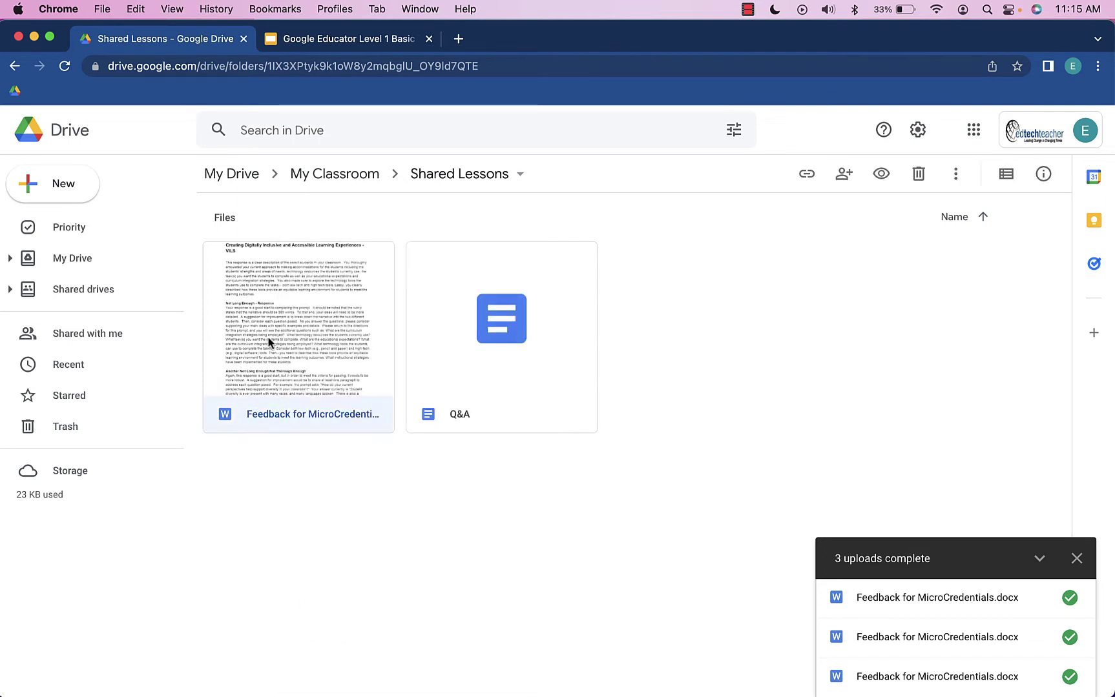
click(919, 175)
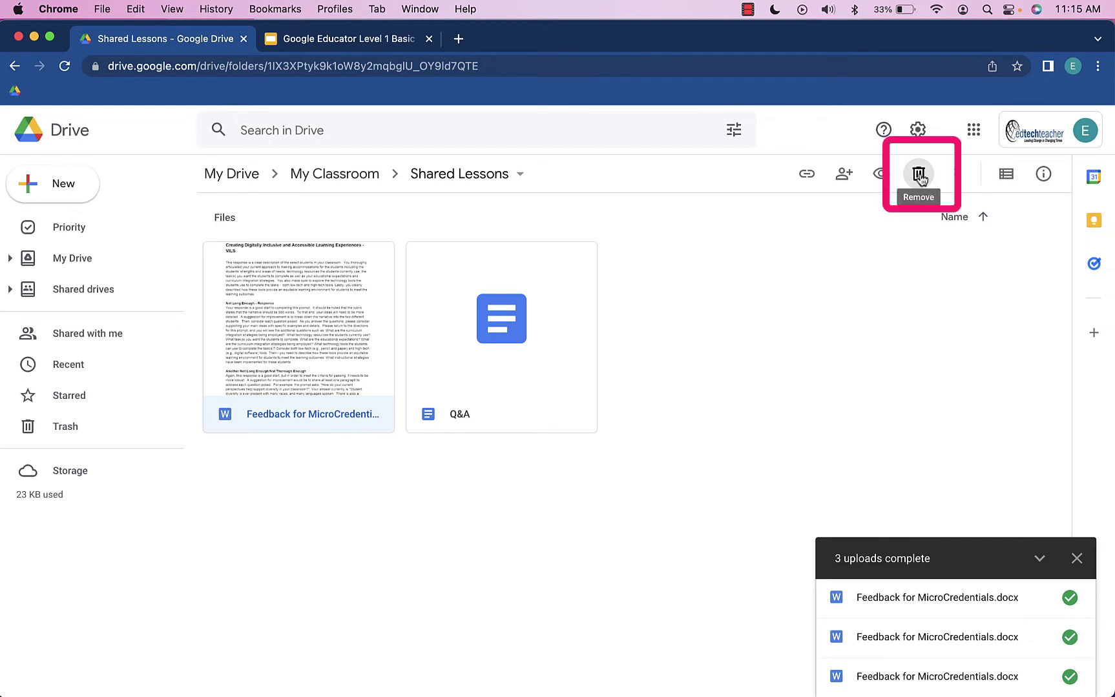
click(920, 175)
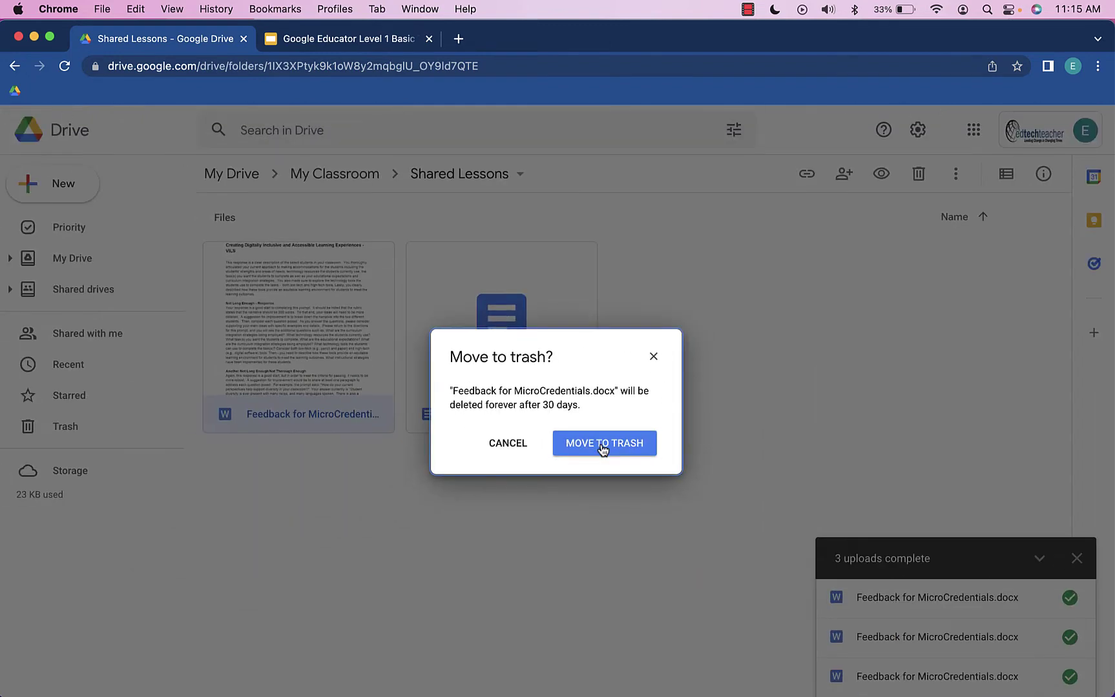
Confirm moving Feedback for MicroCredentials.docx to trash and view the Trash page
click(602, 450)
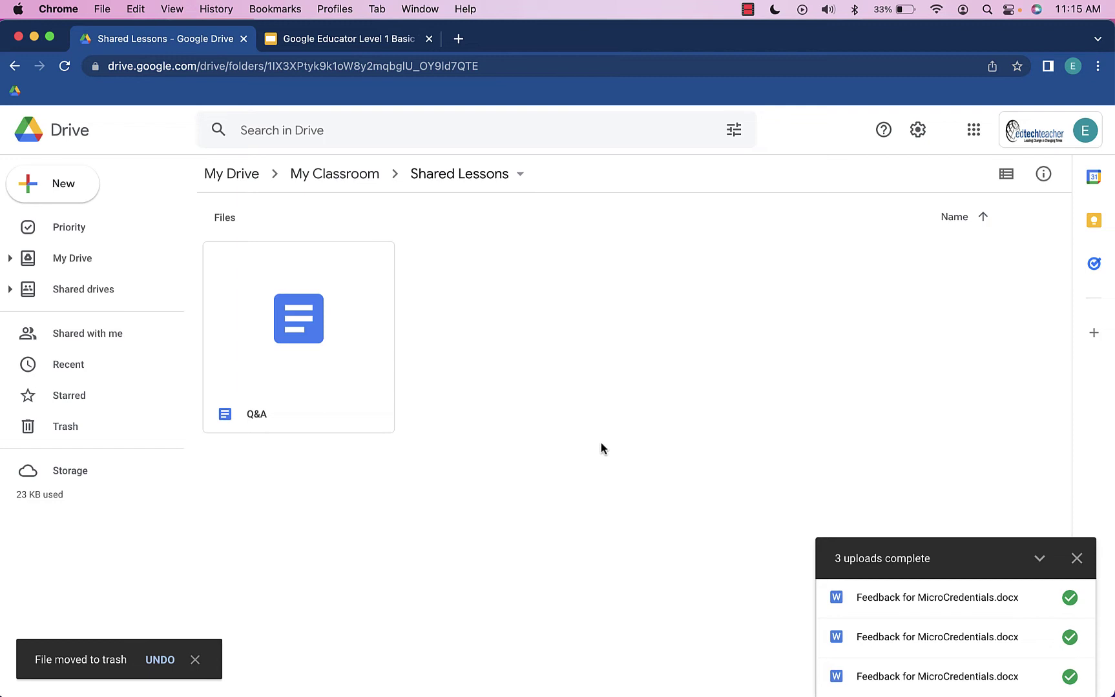
click(70, 433)
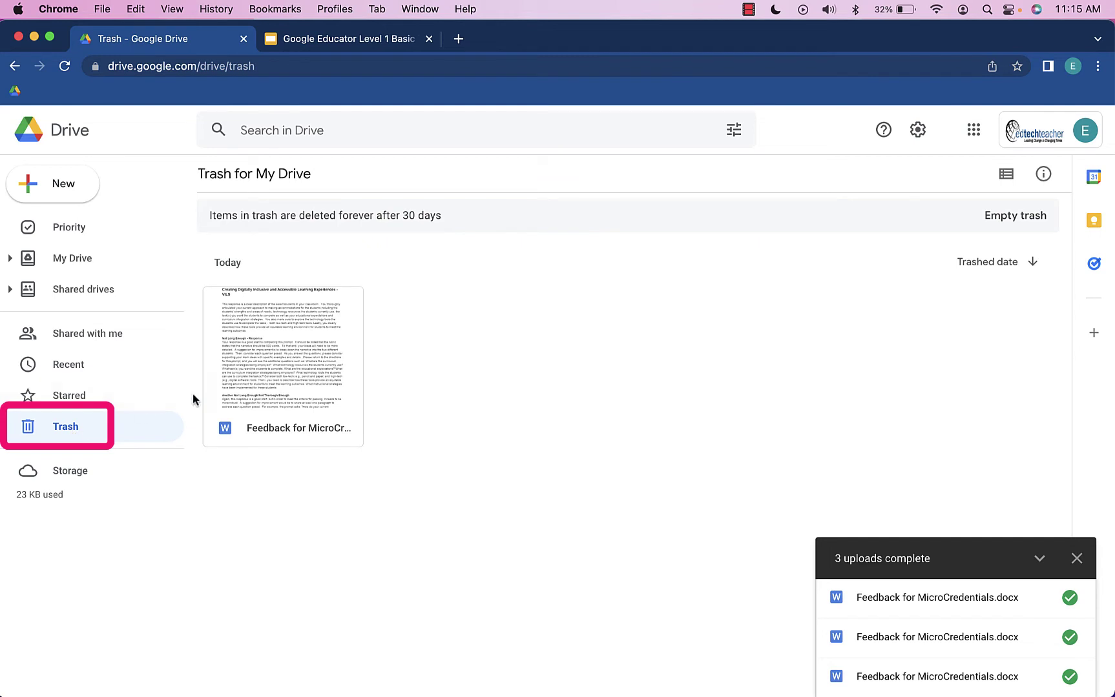
click(261, 391)
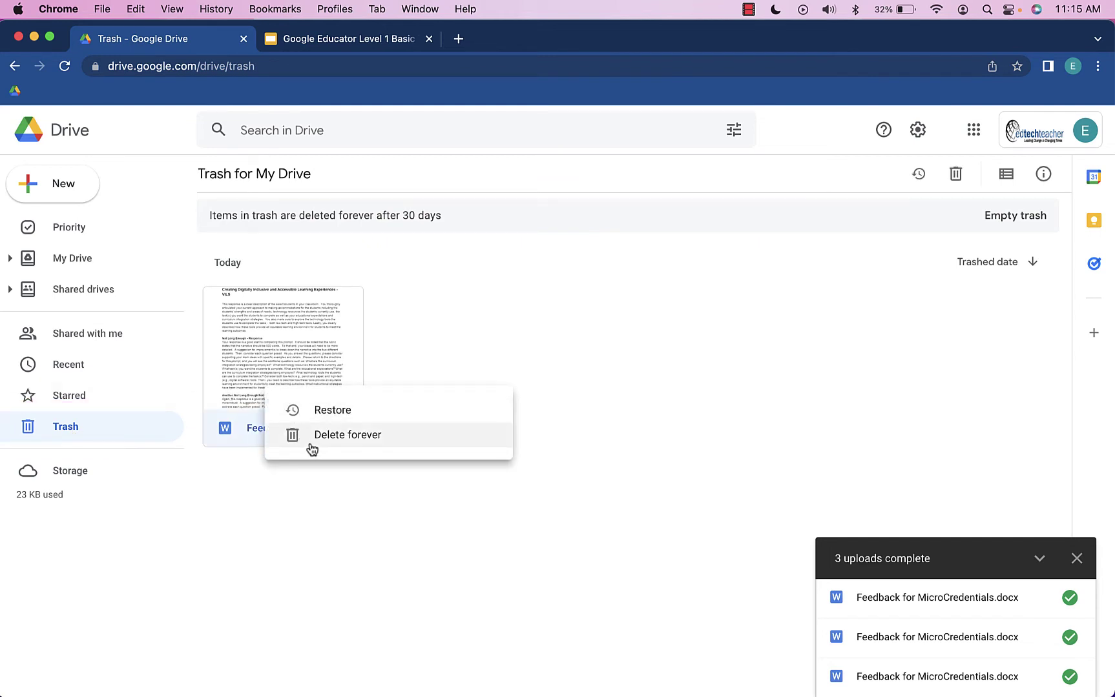
click(487, 339)
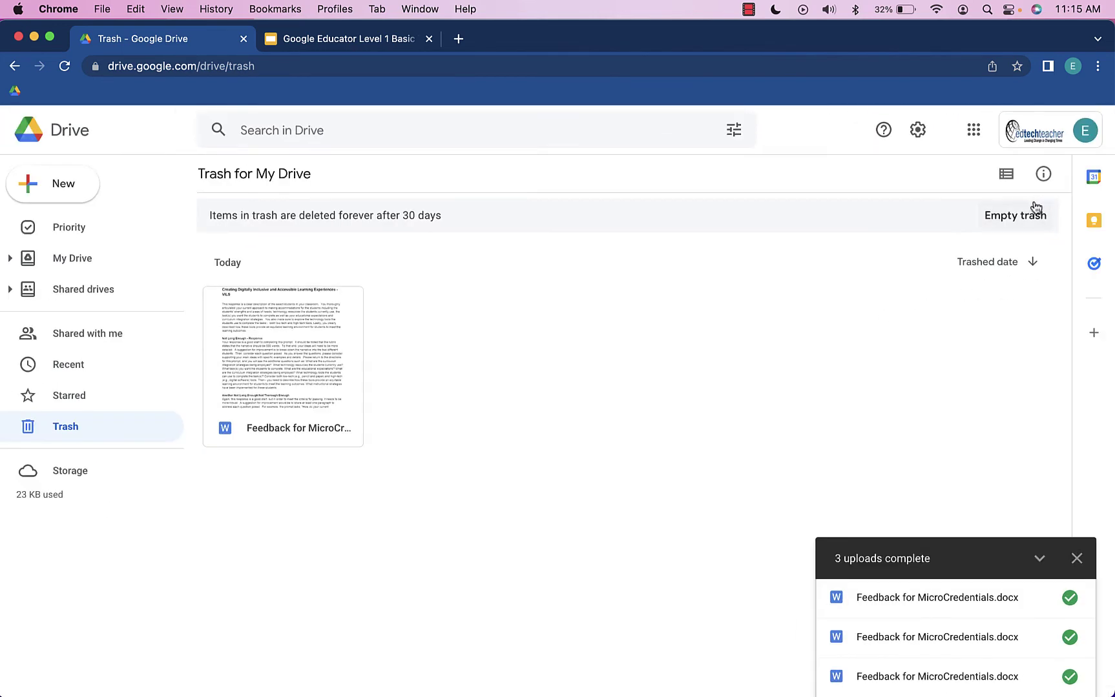
Empty the trash with Delete forever, then go back to My Drive
click(1034, 213)
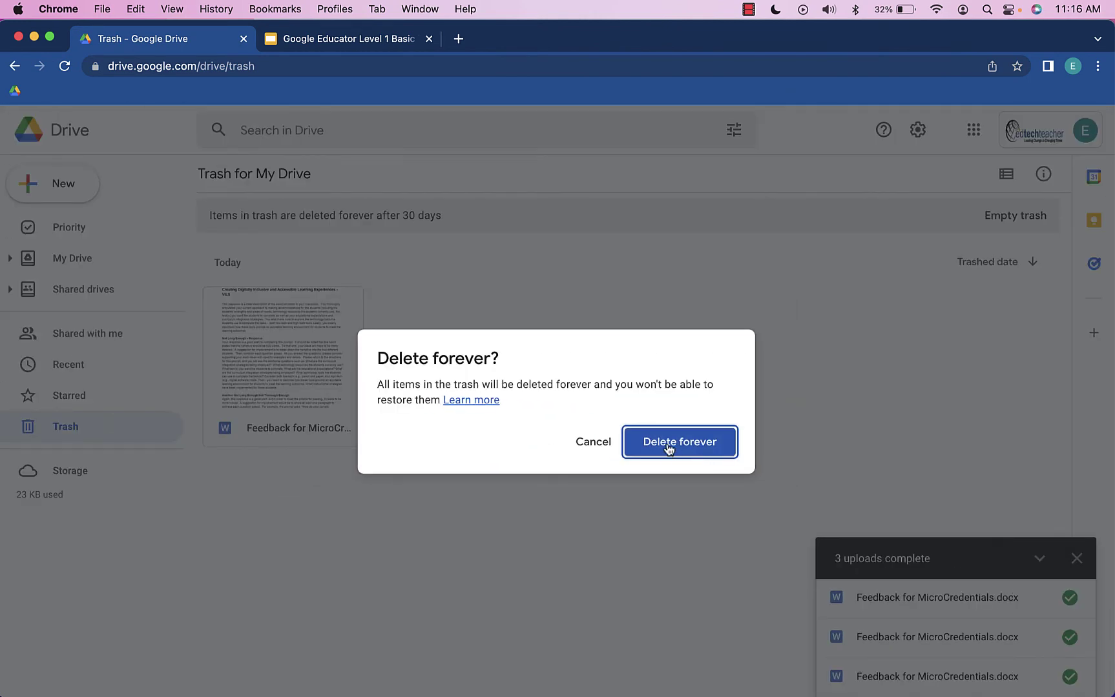
click(667, 448)
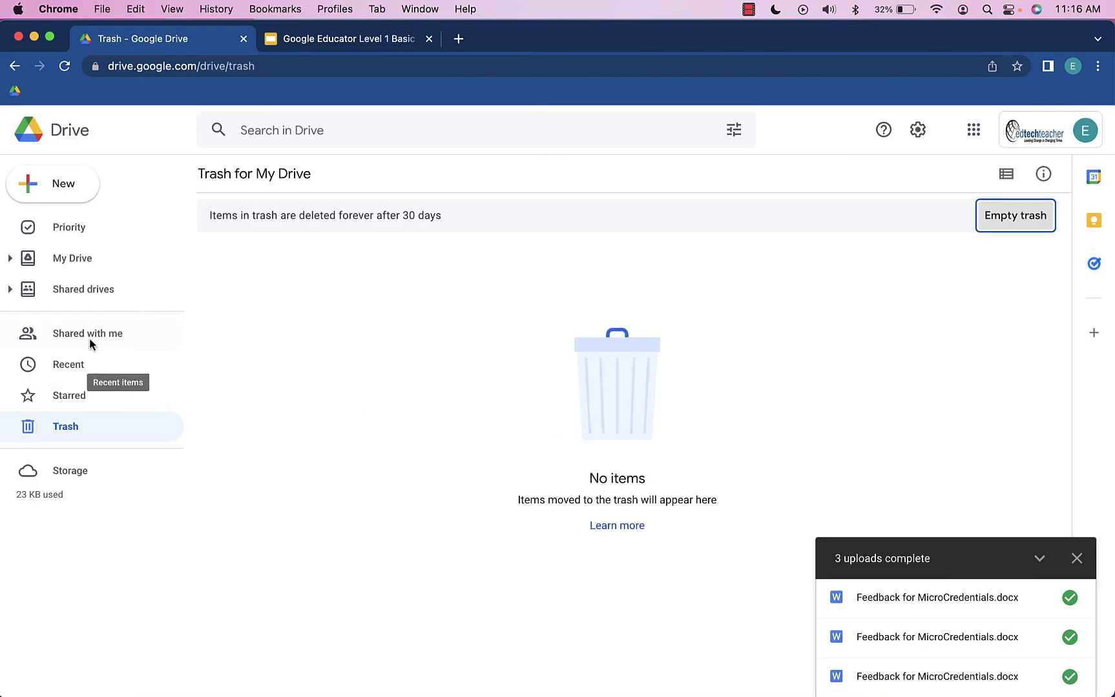
click(62, 260)
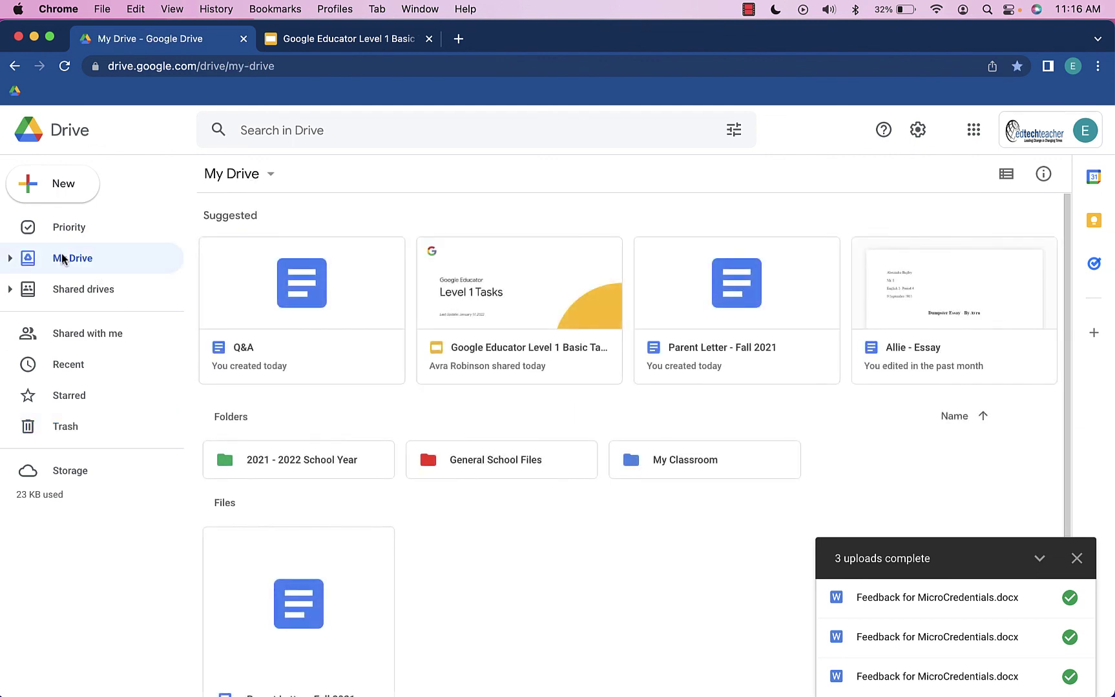